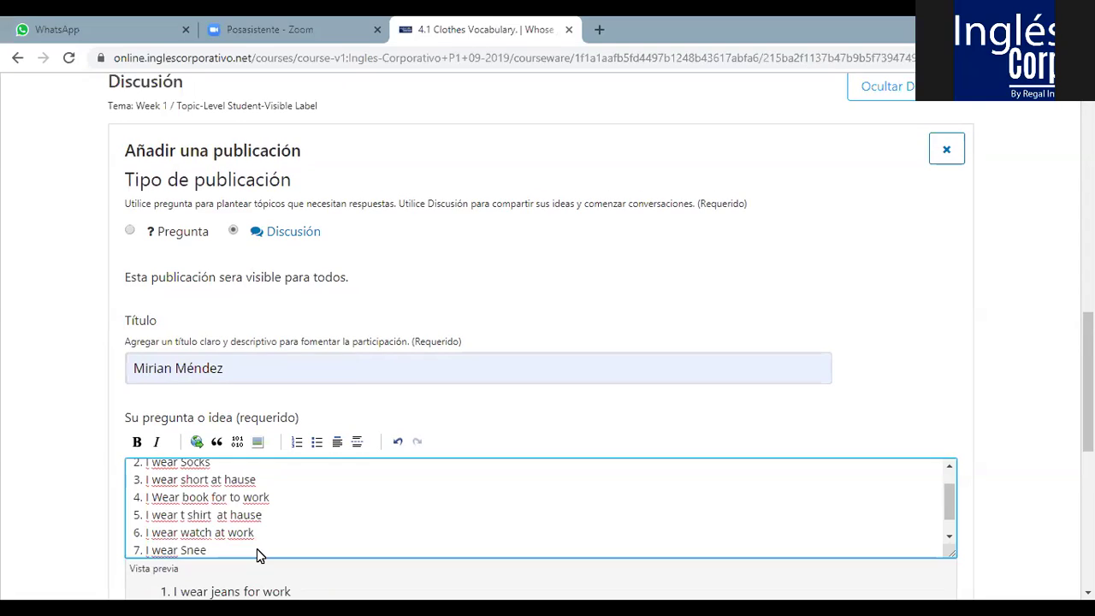
Complete line 7 of the discussion post so it reads "I wear Sneakers".
type("kear")
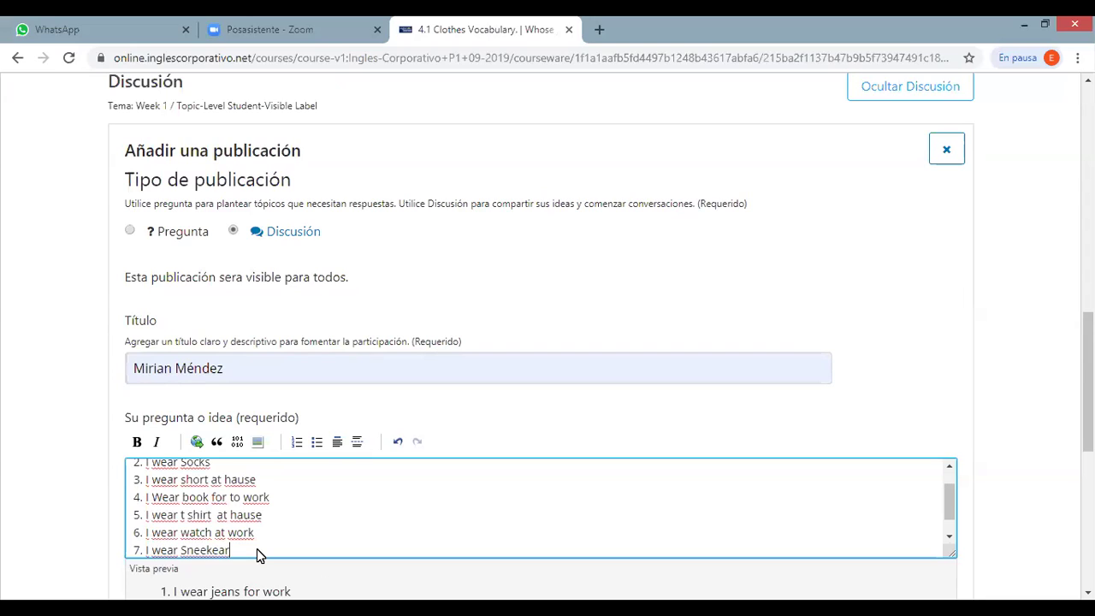
type("s")
key("BackSpace")
key("BackSpace")
key("BackSpace")
key("BackSpace")
key("BackSpace")
key("BackSpace")
key("BackSpace")
type("ea")
type("ke")
type("ar")
key("BackSpace")
key("BackSpace")
key("BackSpace")
key("BackSpace")
key("BackSpace")
type("e")
key("BackSpace")
type("akear")
key("BackSpace")
key("BackSpace")
key("BackSpace")
type("e")
type("s")
Add line 8 to the post body with the text "I wear shoes at work".
key("Return")
type("8. I wear")
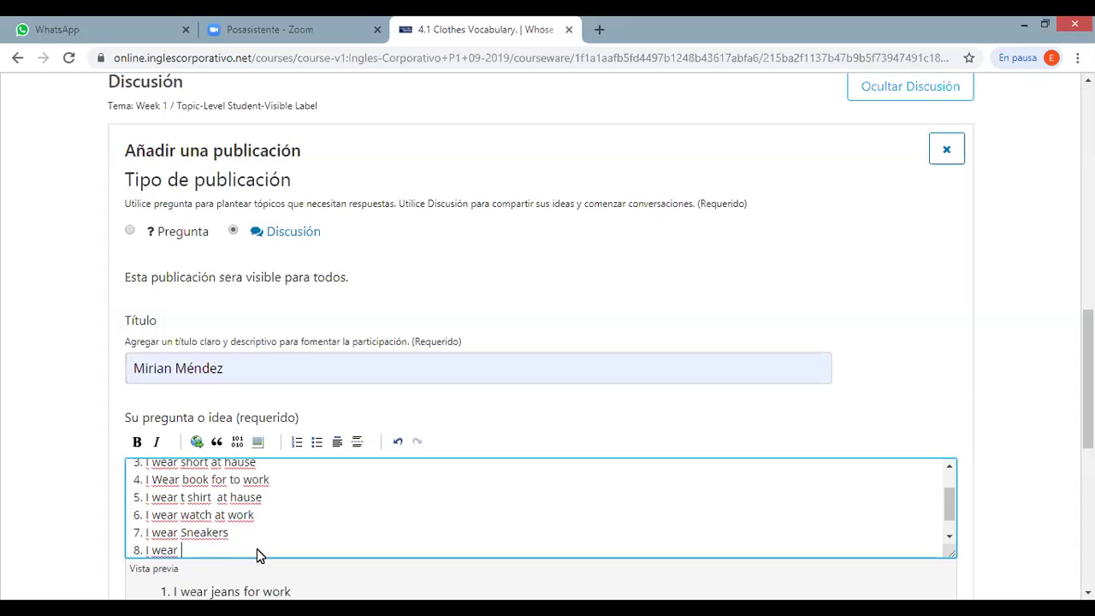
type("s")
key("BackSpace")
type("shoes at work")
Add line 9 to the post body with the text "I wear Globes".
key("Return")
type("9.")
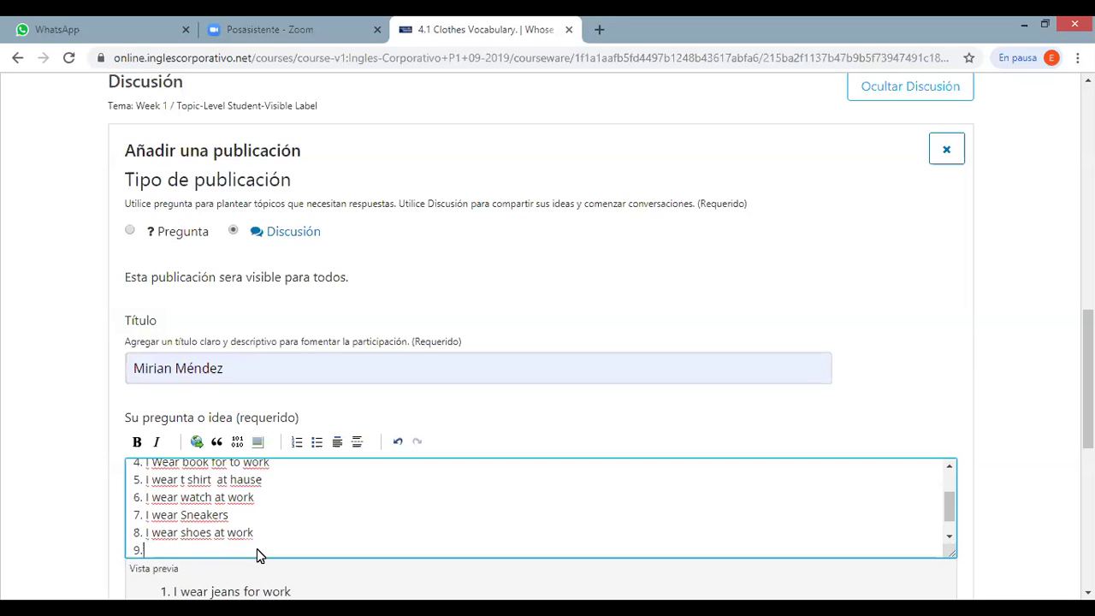
type(" I wear Globe")
key("BackSpace")
type("s")
Add line 10 to the post body with the text "I wear earrings".
key("Return")
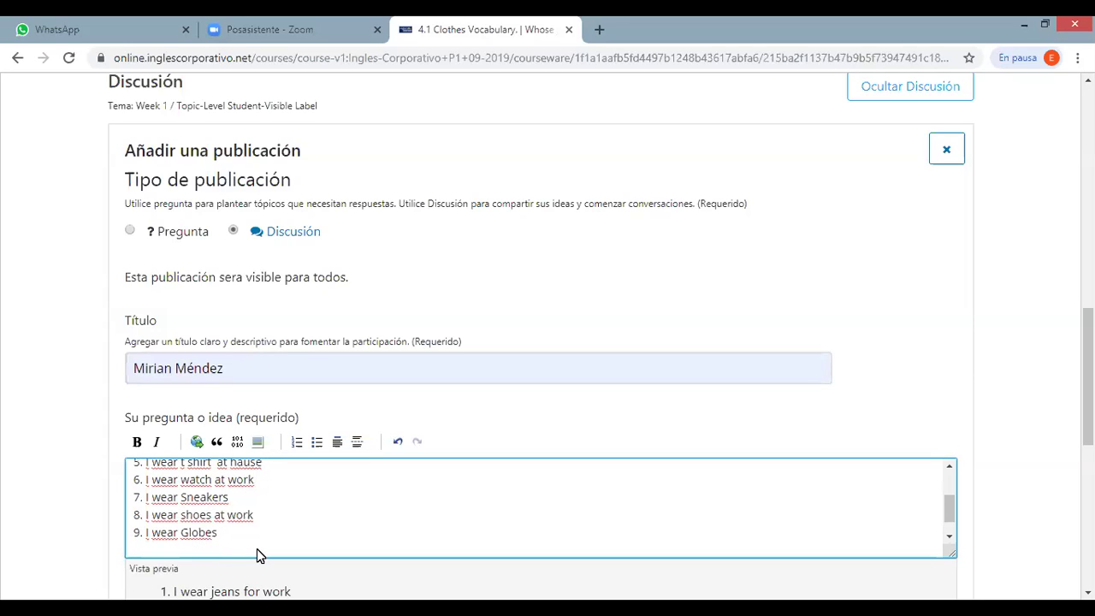
type("10")
type("I ")
type("wa")
type("er")
type("ea")
type("rrin")
type("g")
type("s")
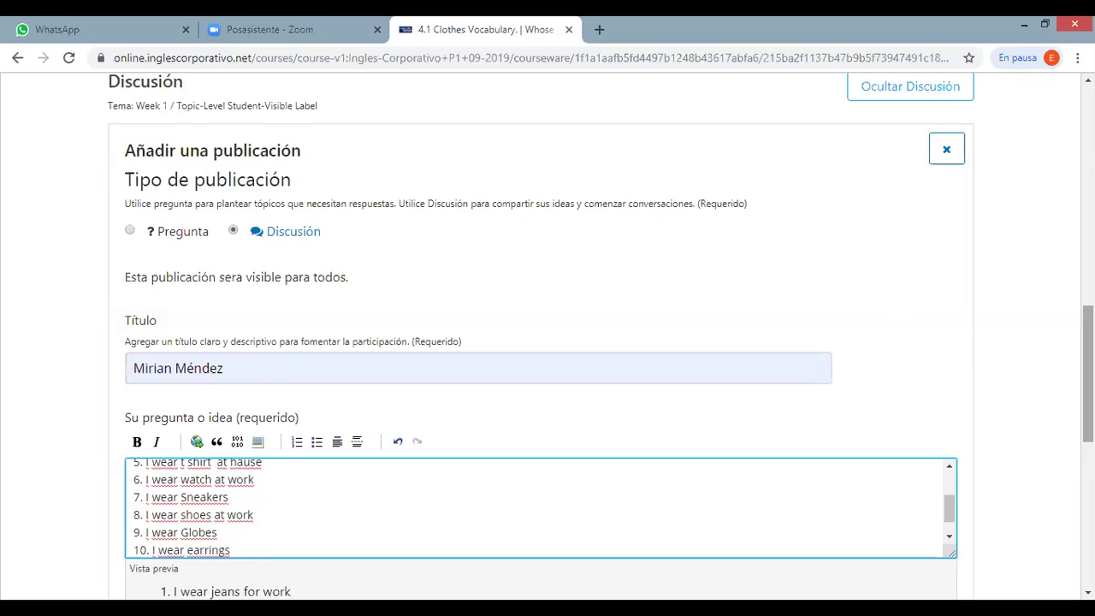
Submit the finished clothes vocabulary post to the course discussion, leaving the follow option on.
left_click_drag(1089, 368, 1088, 377)
scroll(1089, 378, "down", 4)
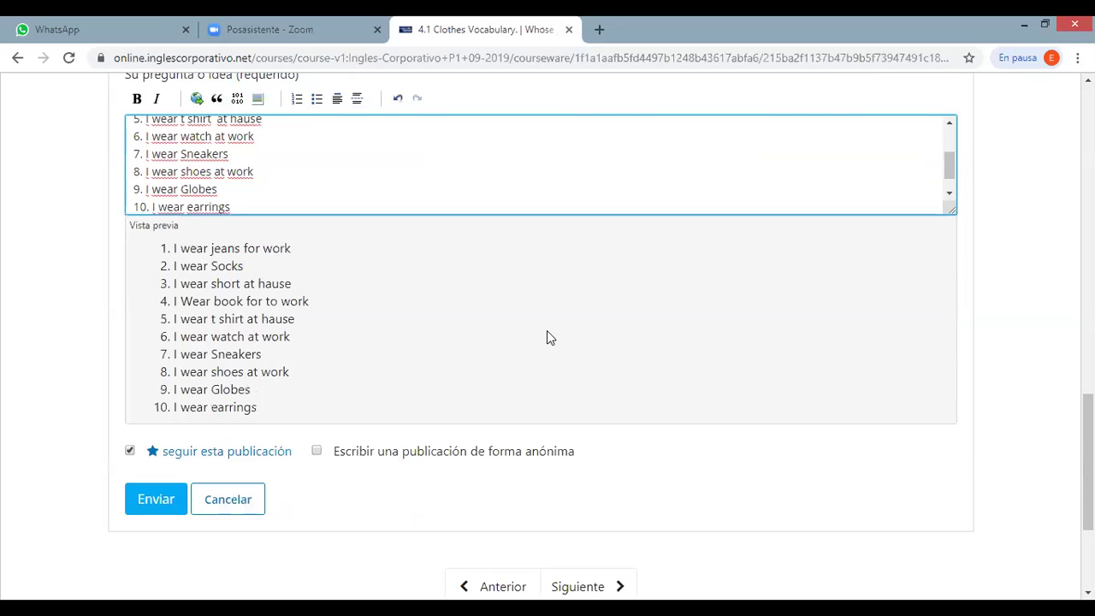
left_click(163, 506)
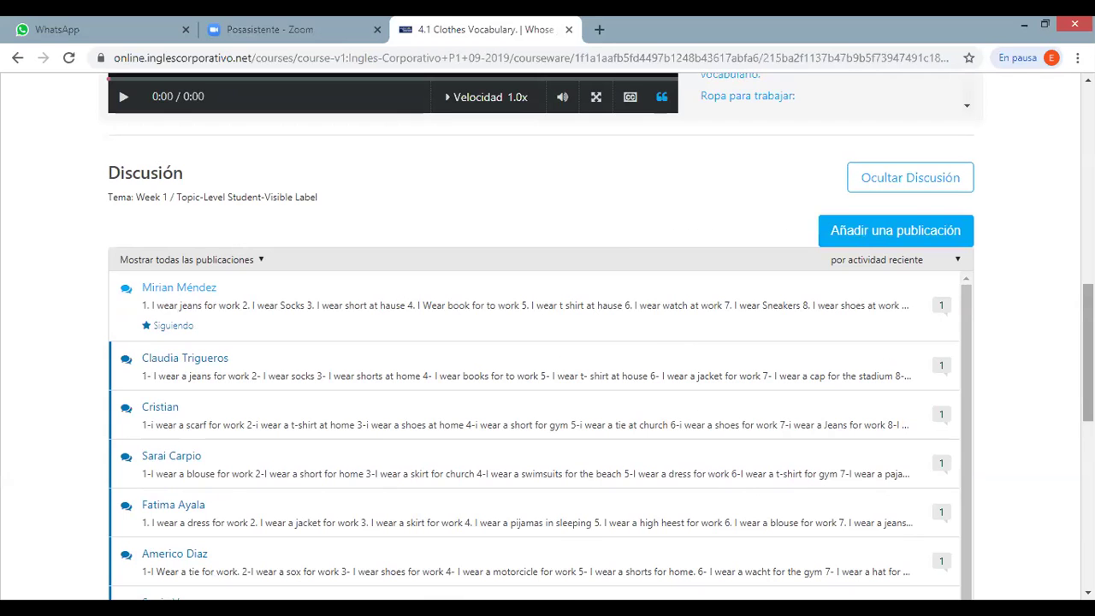
scroll(1088, 368, "down", 2)
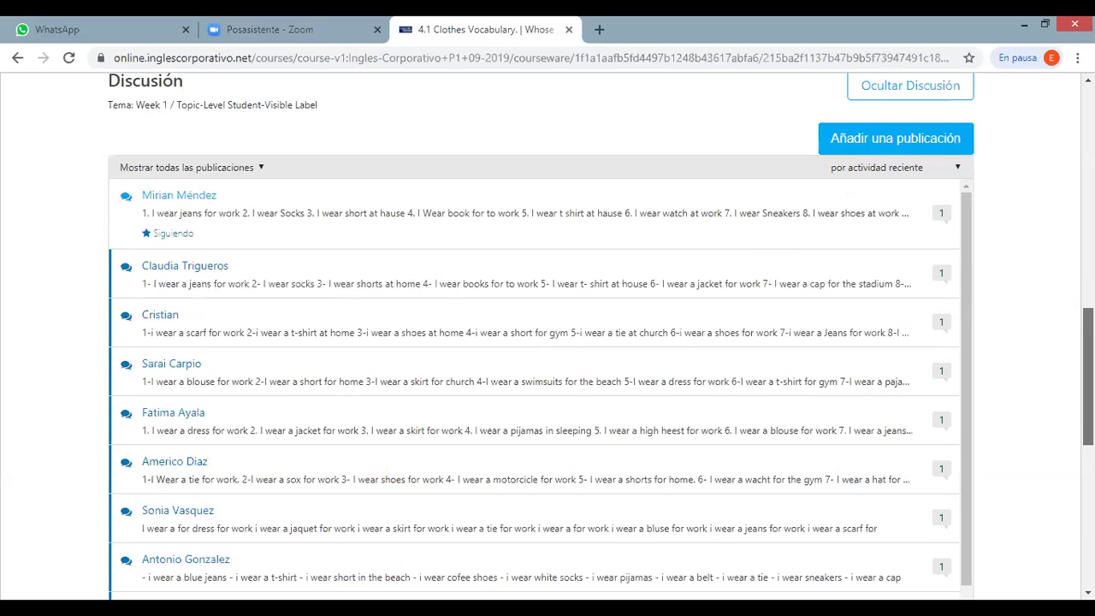